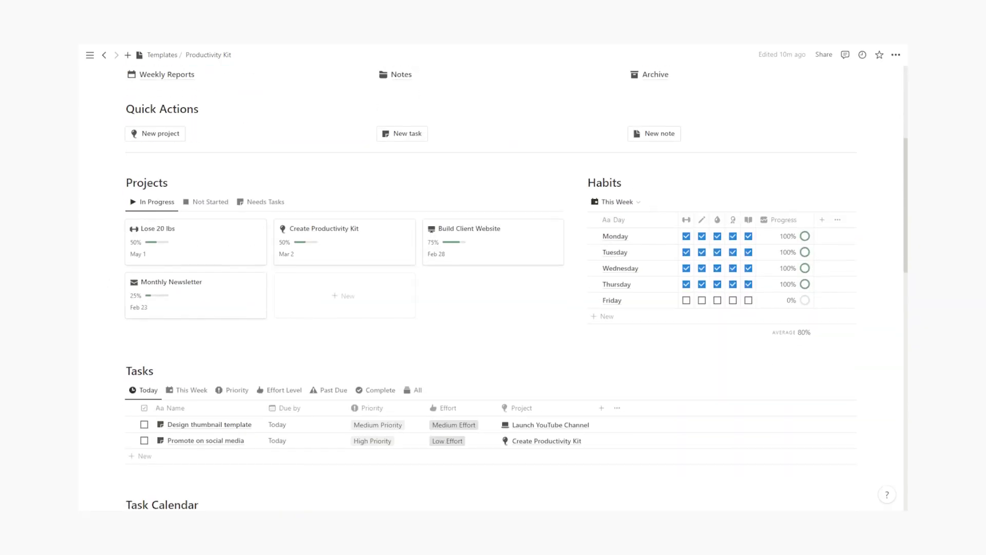
Open the Build Client Website project card in side peek.
left_click(482, 251)
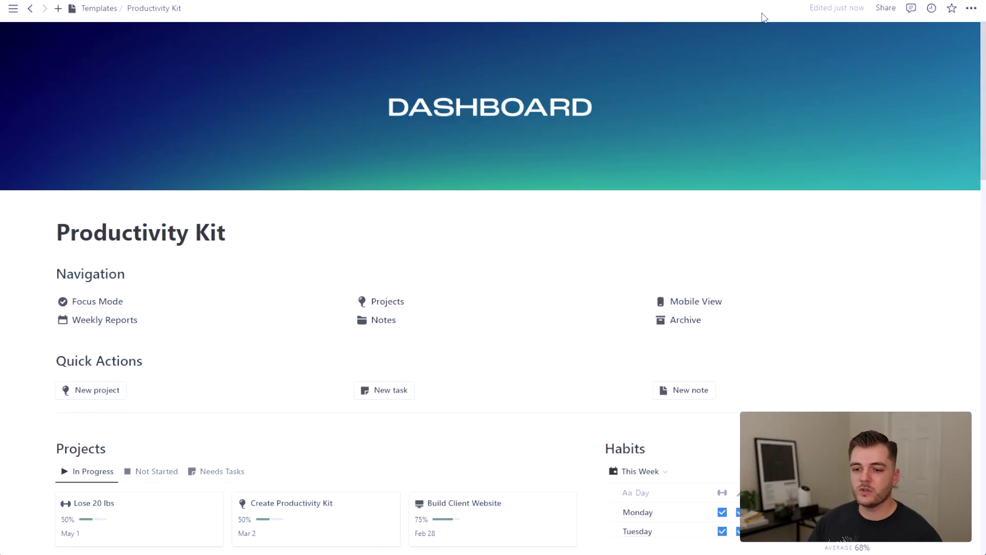
scroll(618, 85, "down", 1)
scroll(360, 180, "down", 2)
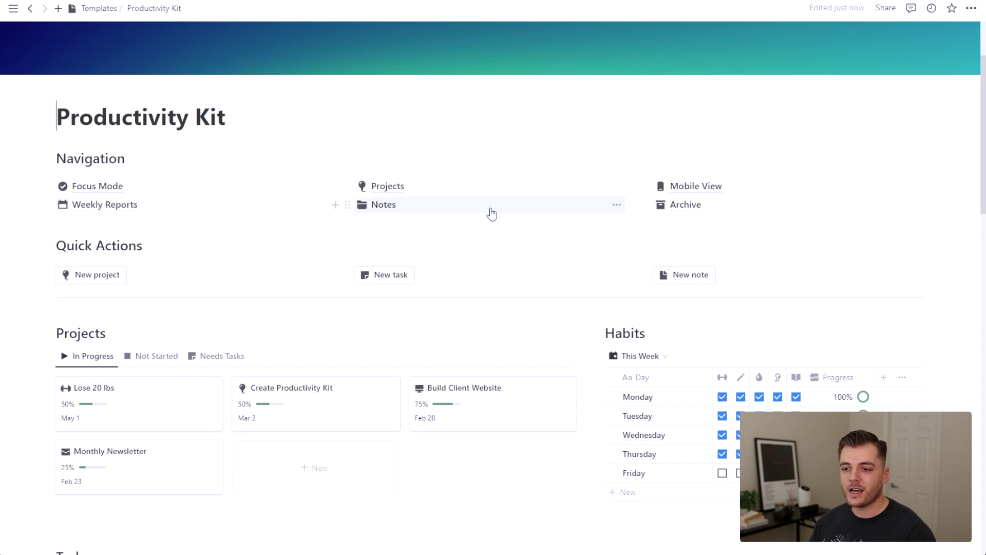
scroll(596, 209, "down", 2)
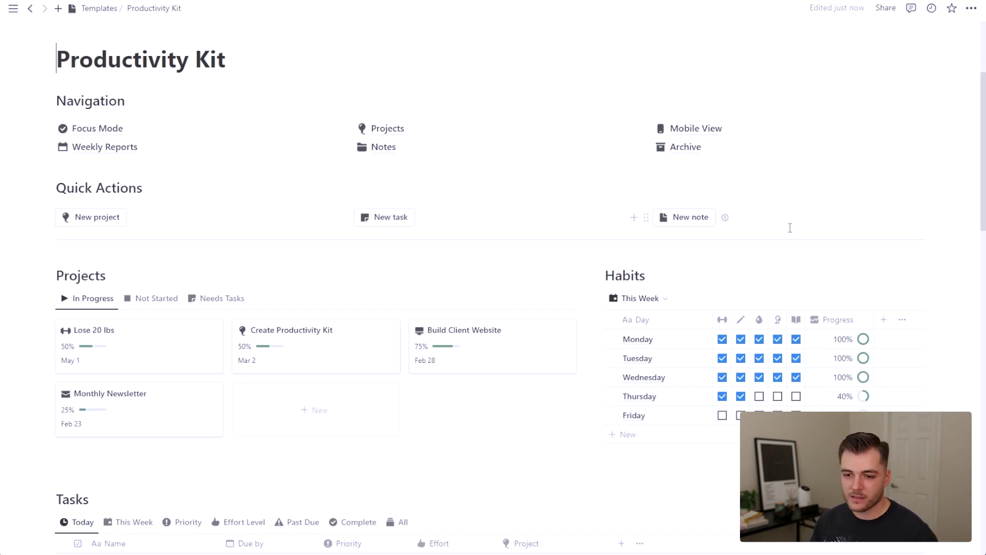
scroll(790, 228, "down", 2)
scroll(801, 205, "down", 1)
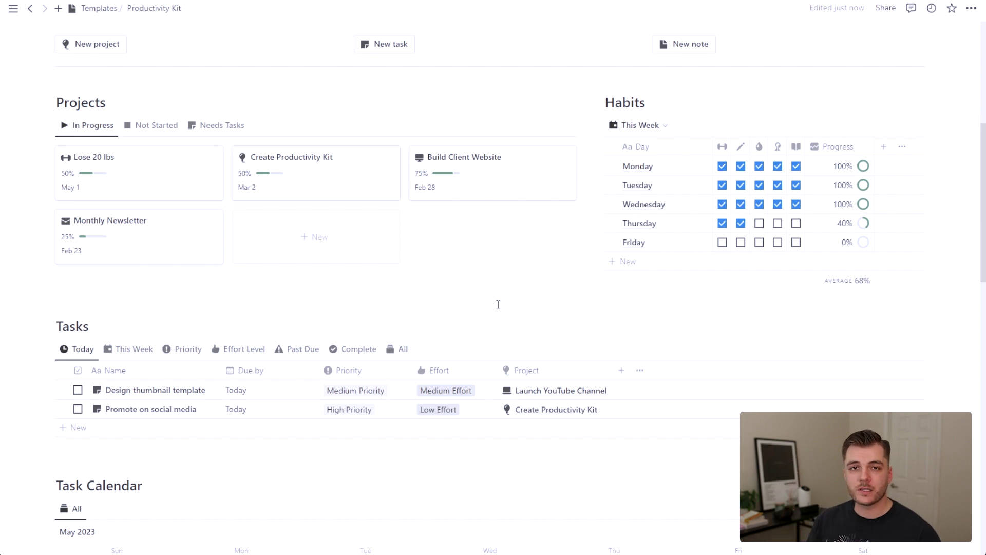
mouse_move(463, 231)
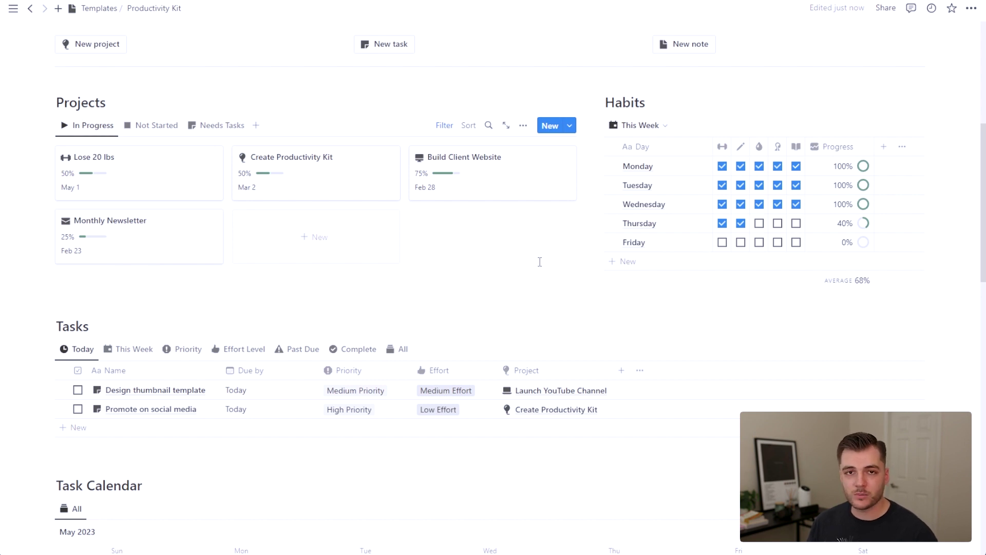
left_click(338, 200)
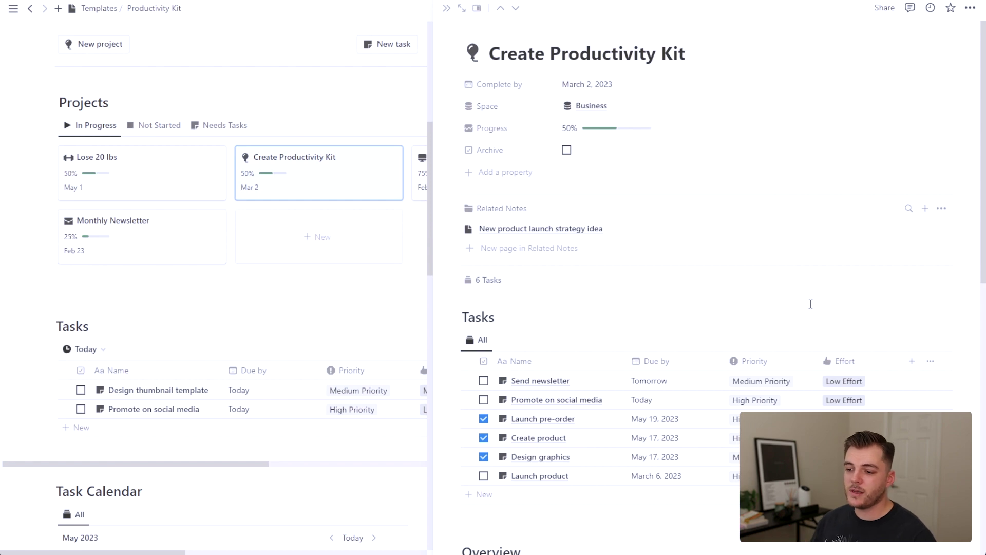
Scan the Create Productivity Kit project, then view and close its Send newsletter task.
scroll(807, 305, "down", 5)
scroll(678, 187, "up", 2)
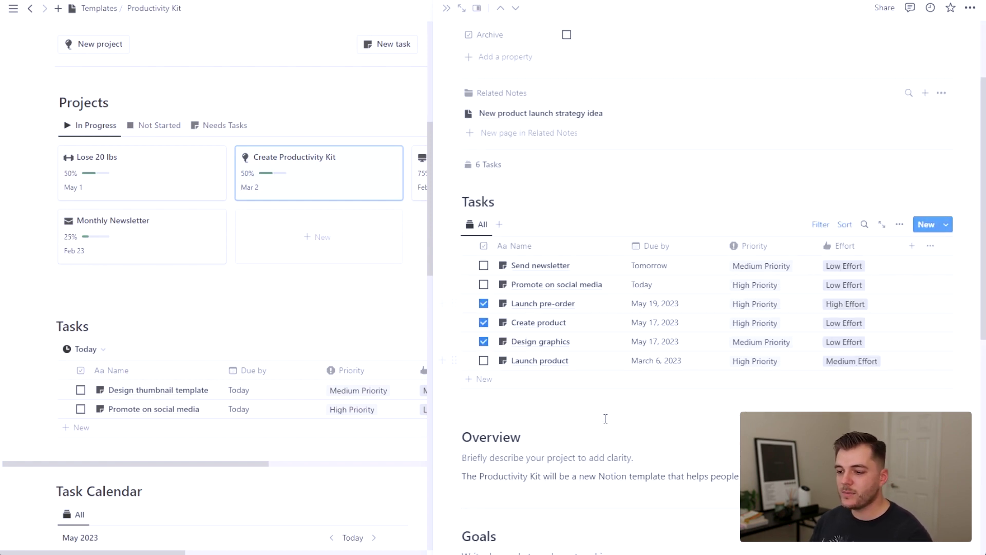
mouse_move(693, 309)
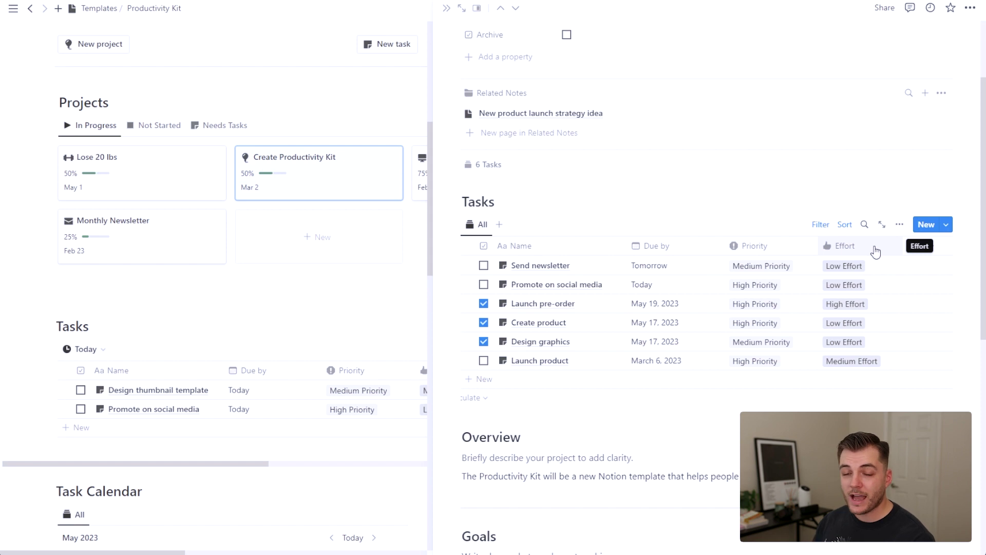
left_click(605, 266)
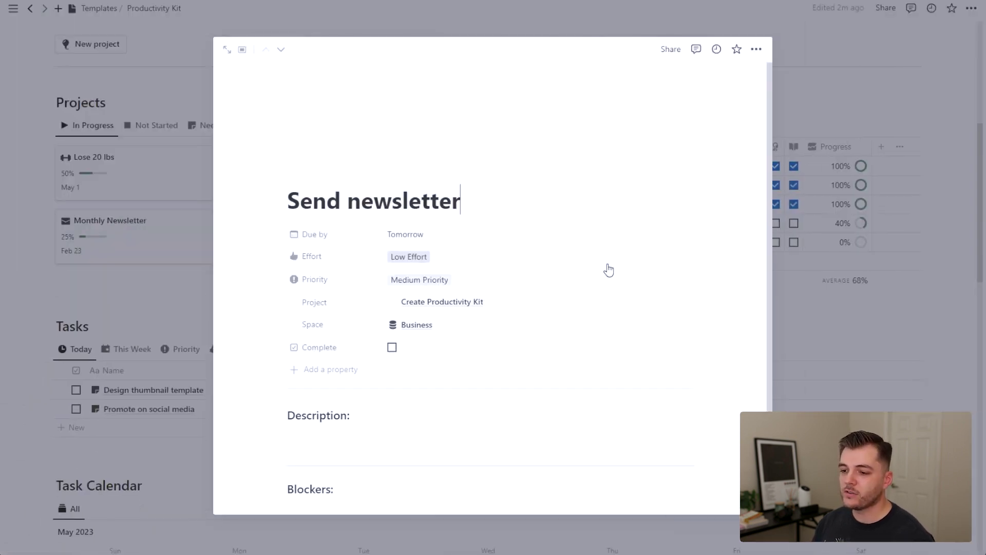
scroll(373, 405, "down", 2)
left_click(848, 274)
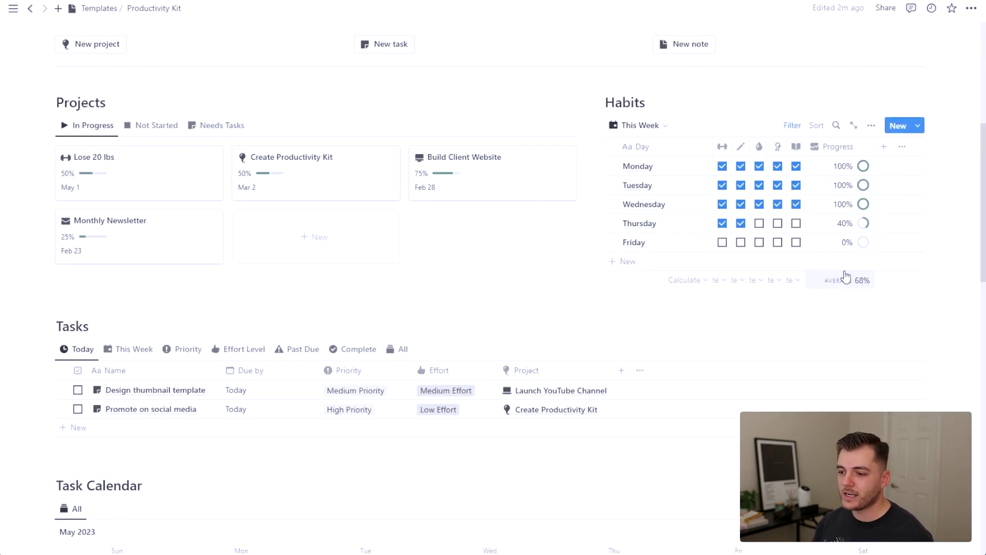
Reopen the Create Productivity Kit project to review its overview, goals, resources and blockers.
left_click(308, 170)
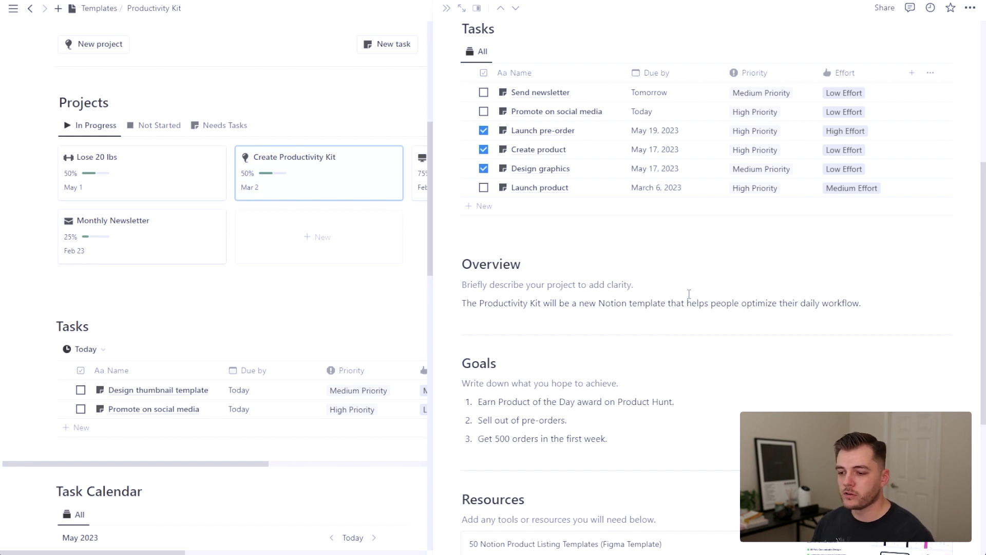
scroll(689, 293, "down", 4)
scroll(689, 293, "down", 5)
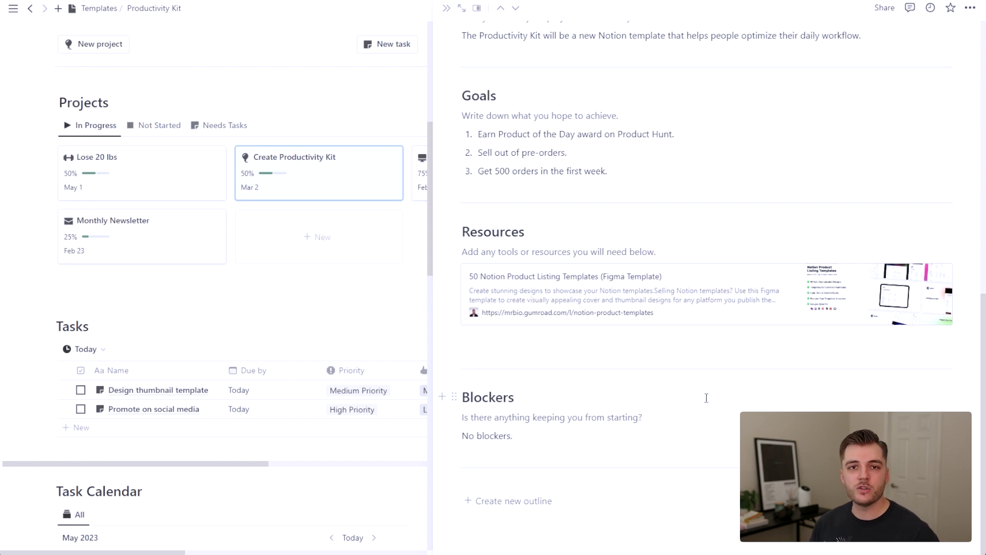
scroll(706, 398, "up", 10)
Close the peek, switch Tasks to the Effort Level view, and check Thursday's remaining habits.
left_click(446, 8)
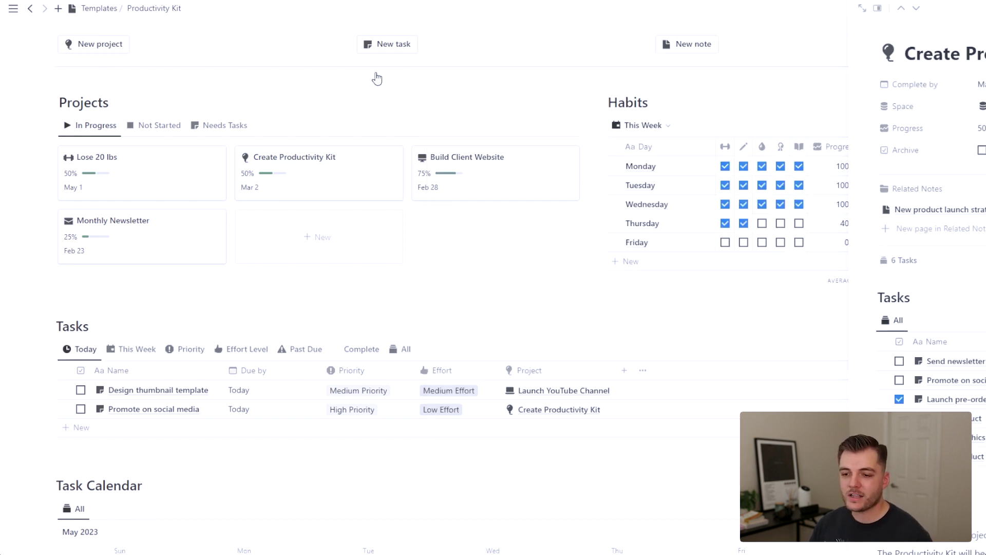
scroll(351, 256, "down", 1)
scroll(350, 256, "down", 2)
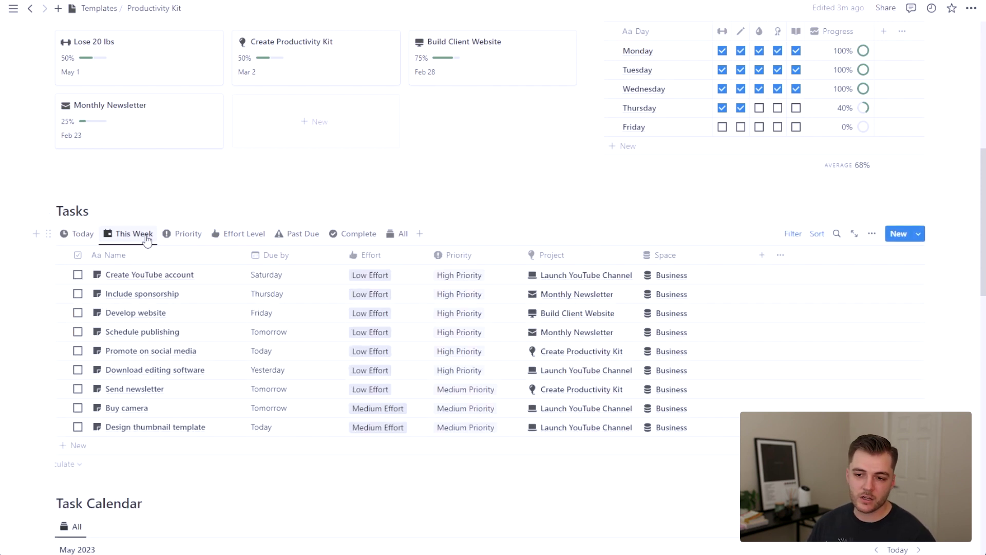
left_click(225, 236)
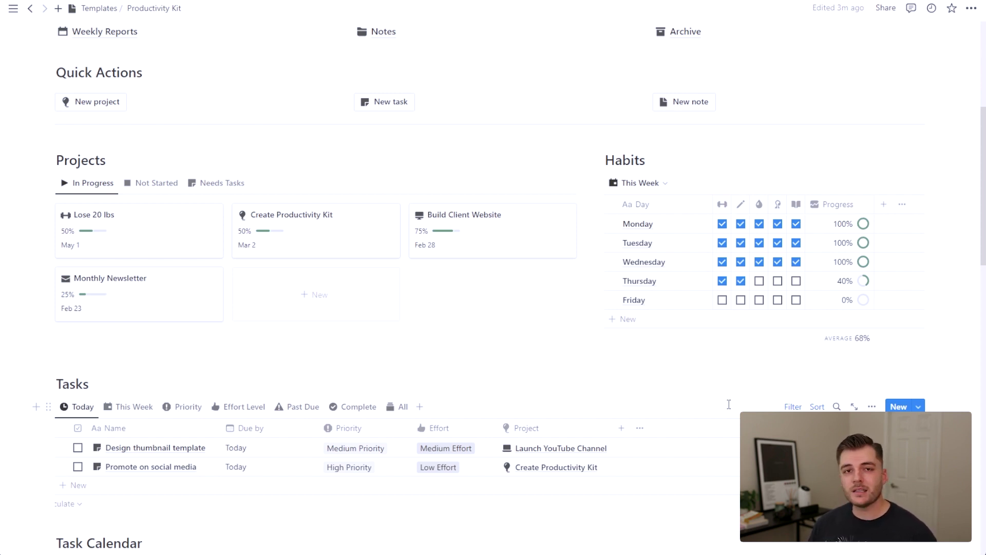
mouse_move(759, 108)
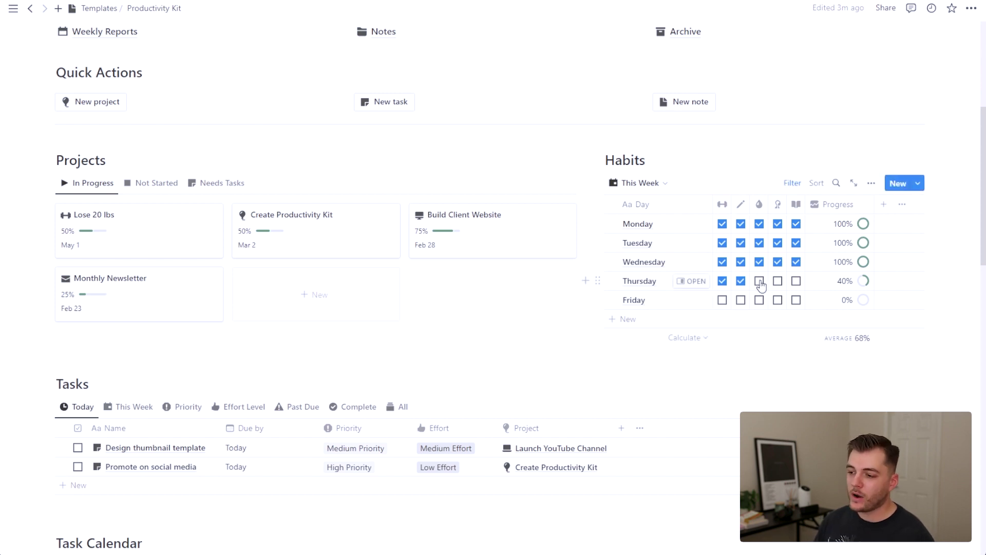
left_click(759, 281)
left_click(796, 281)
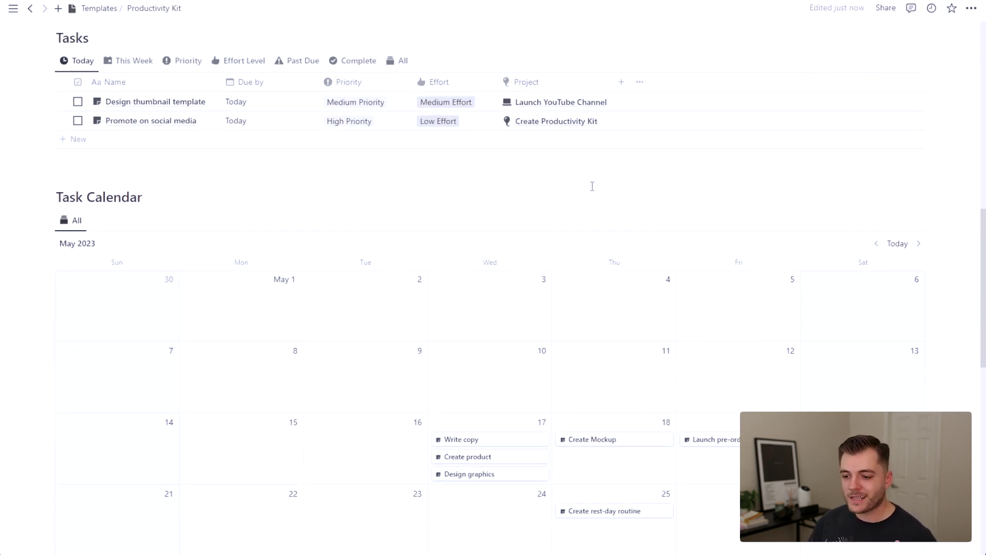
scroll(626, 164, "down", 1)
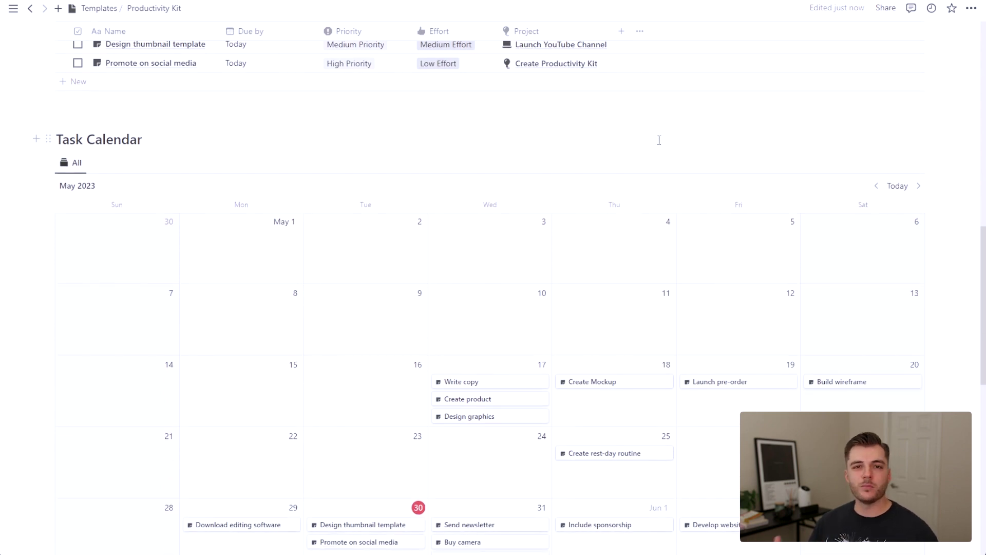
scroll(642, 138, "down", 3)
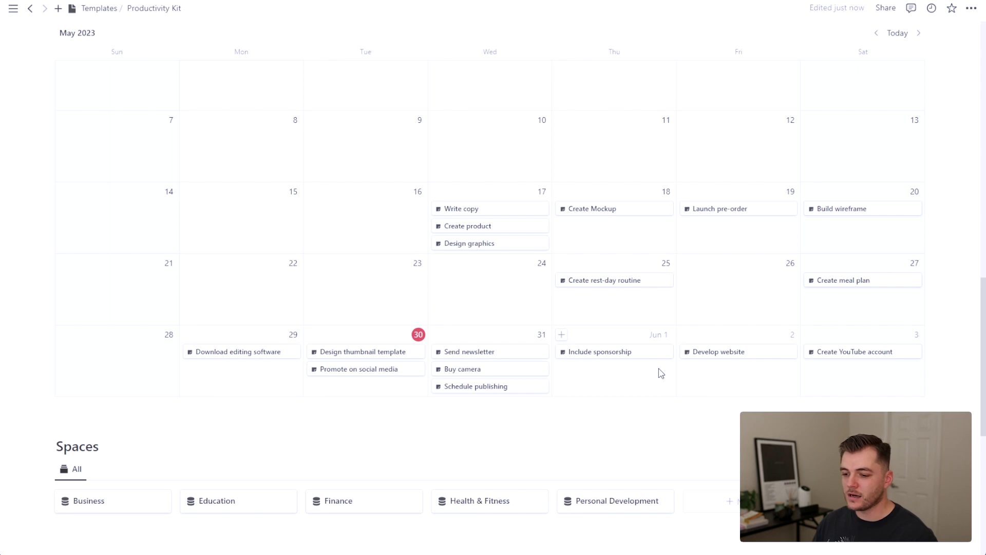
scroll(661, 374, "down", 1)
scroll(196, 301, "down", 2)
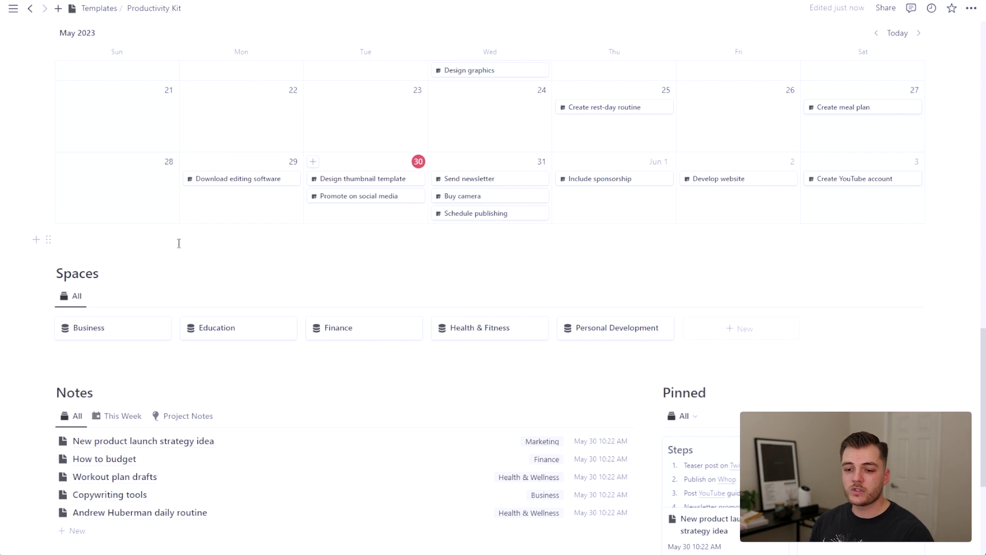
scroll(176, 258, "down", 2)
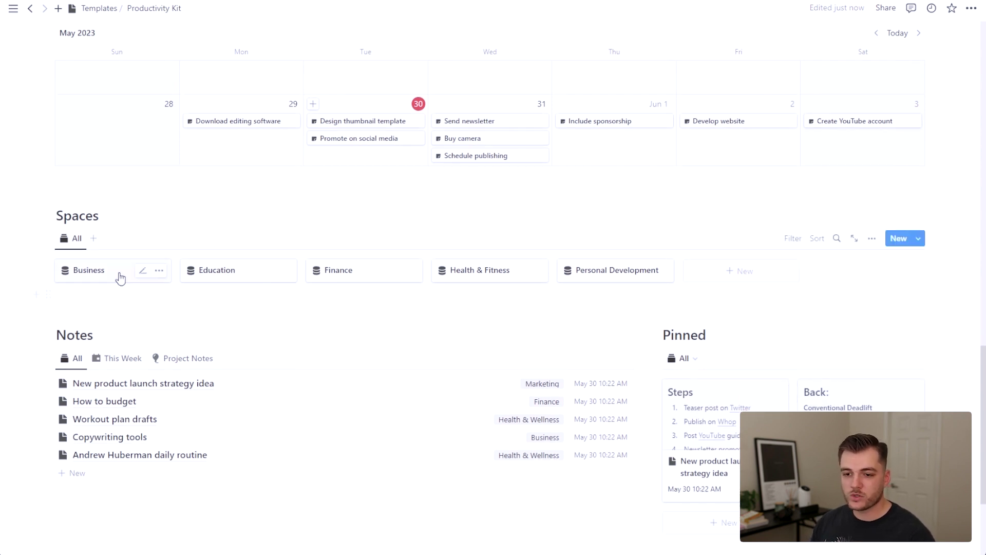
left_click(121, 271)
scroll(699, 281, "down", 3)
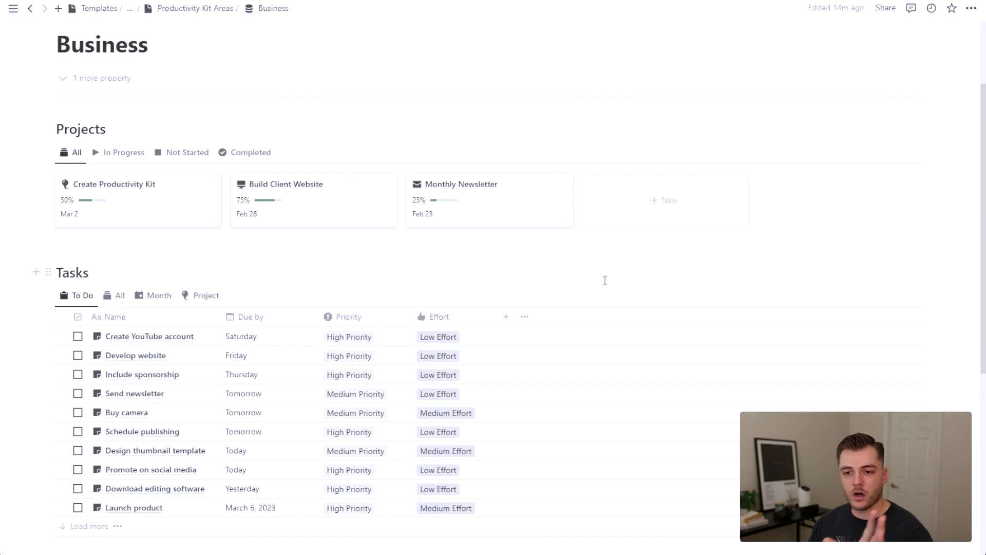
scroll(605, 280, "down", 3)
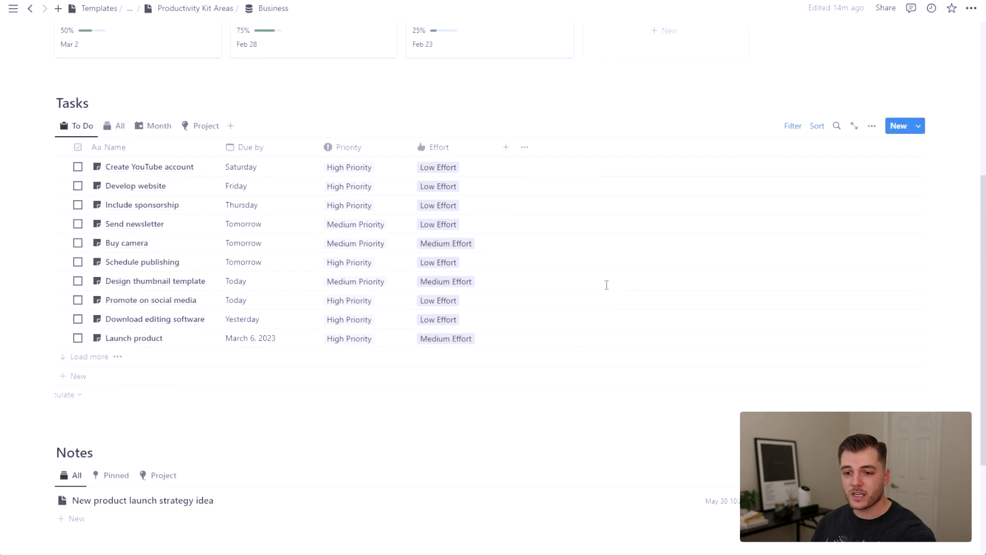
scroll(390, 420, "down", 3)
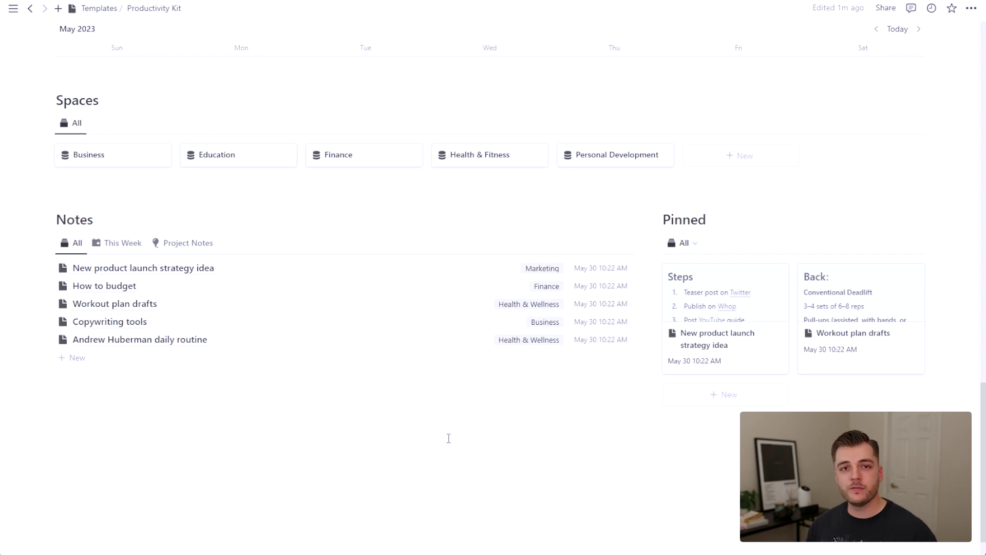
Preview the New product launch strategy idea note twice, closing it with Esc.
left_click(170, 269)
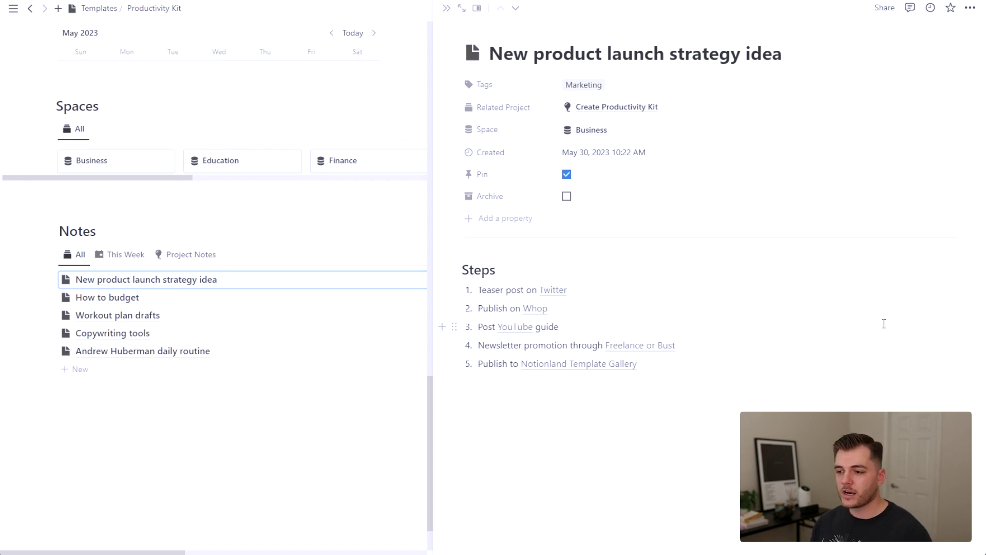
key("Escape")
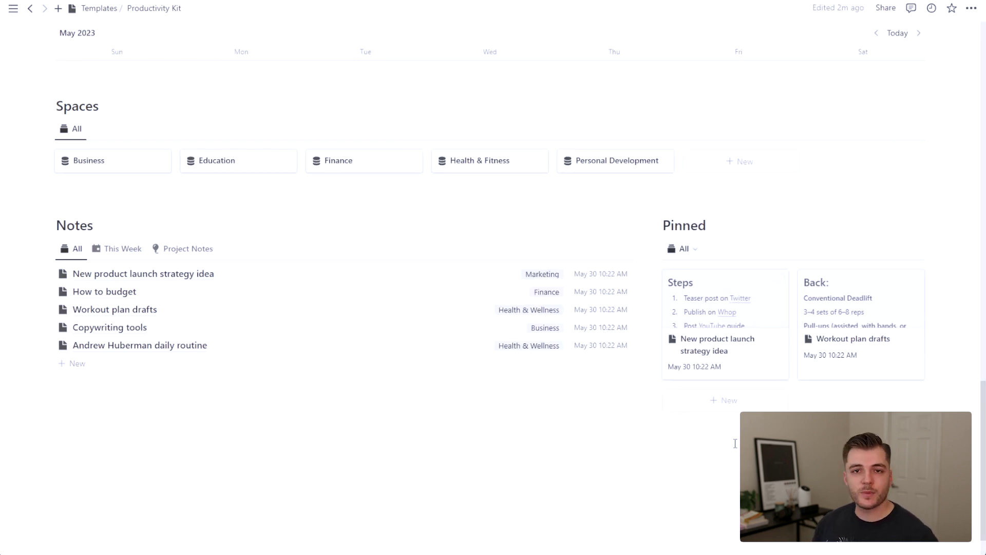
mouse_move(115, 297)
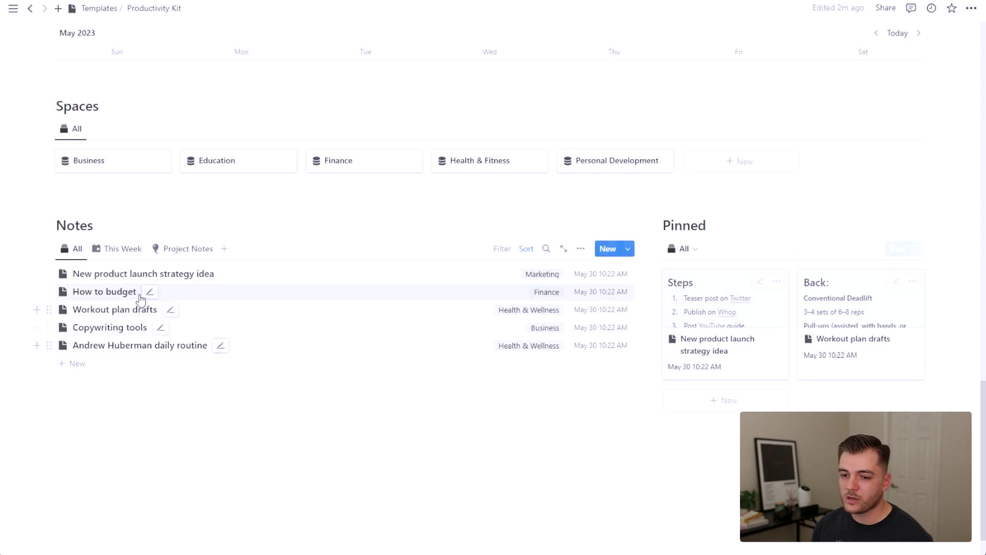
left_click(137, 274)
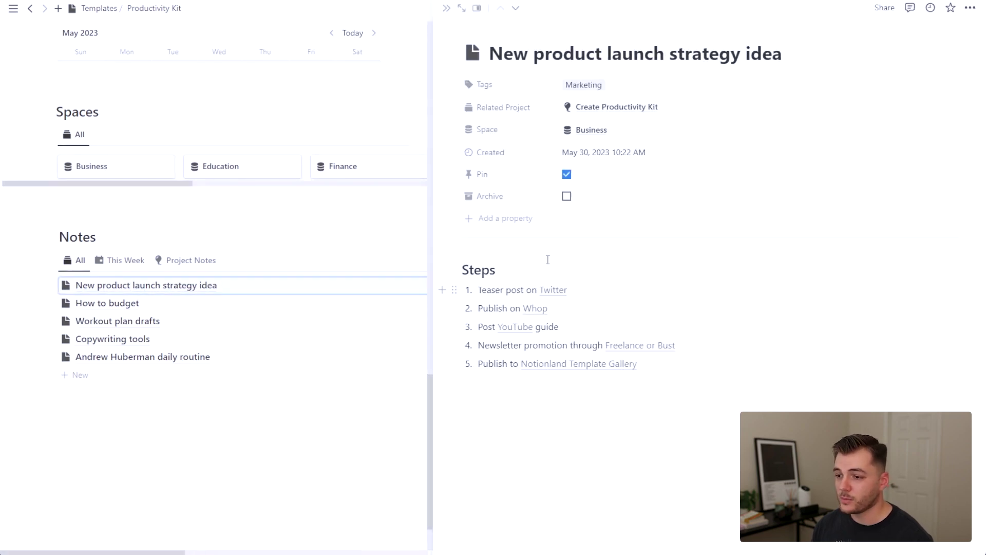
key("Escape")
Open the Focus Mode page with its 25-minute Pomodoro timer and today's tasks.
scroll(507, 336, "up", 10)
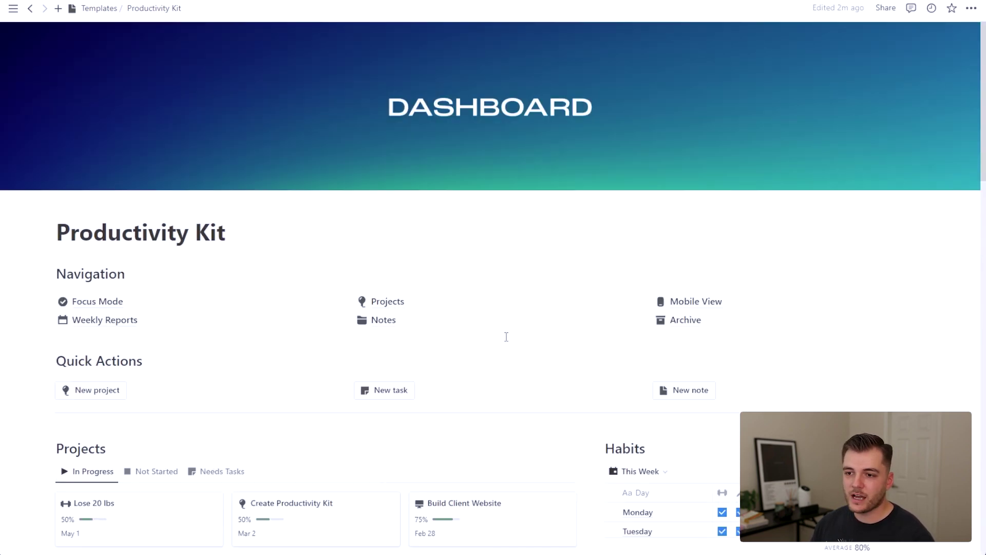
scroll(239, 272, "down", 3)
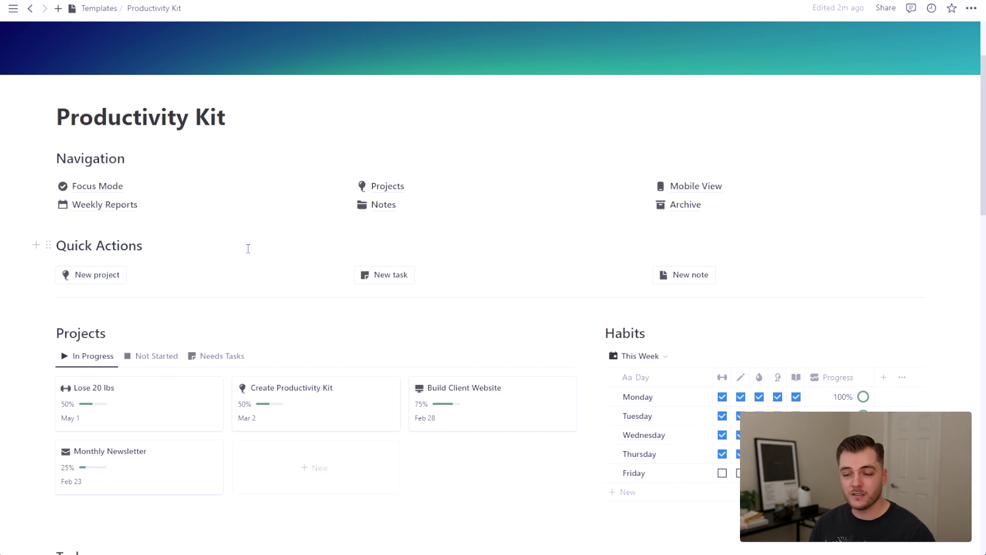
left_click(110, 187)
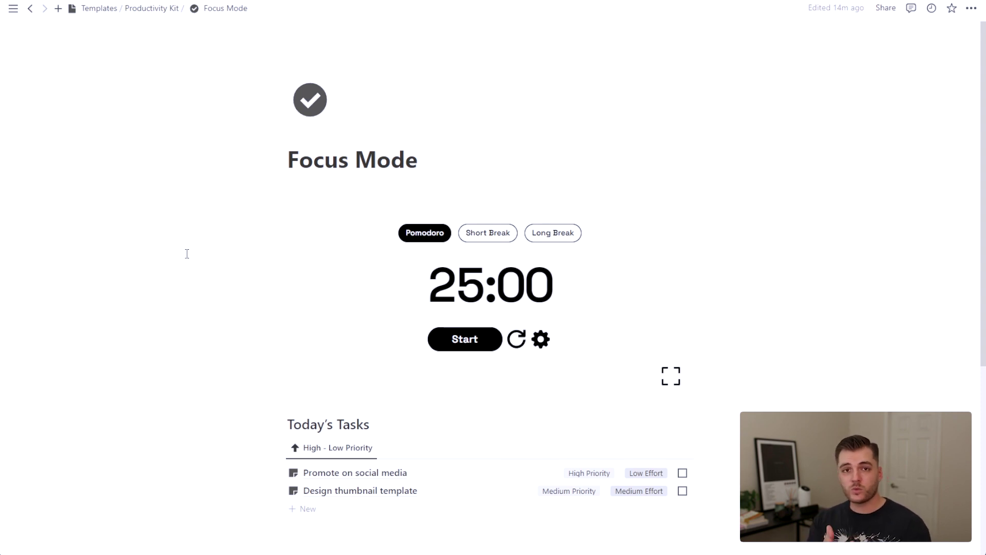
scroll(824, 326, "down", 1)
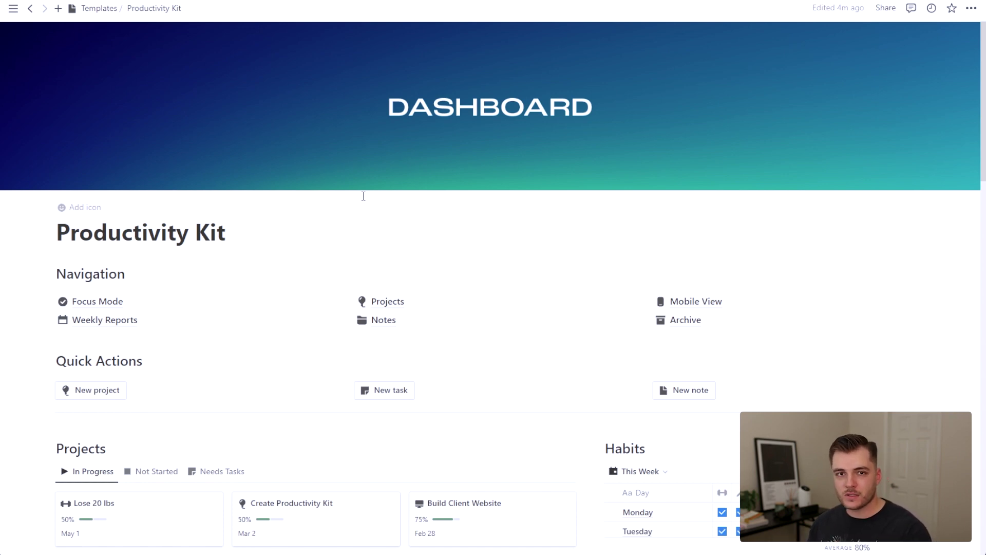
Add a new Weekly Report dated today and open it in peek.
left_click(115, 321)
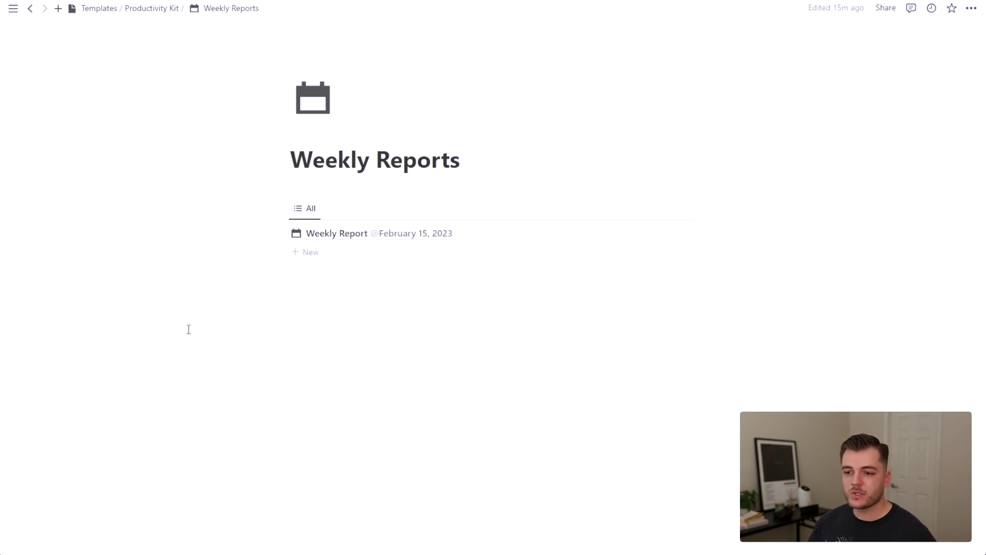
left_click(308, 252)
left_click(226, 320)
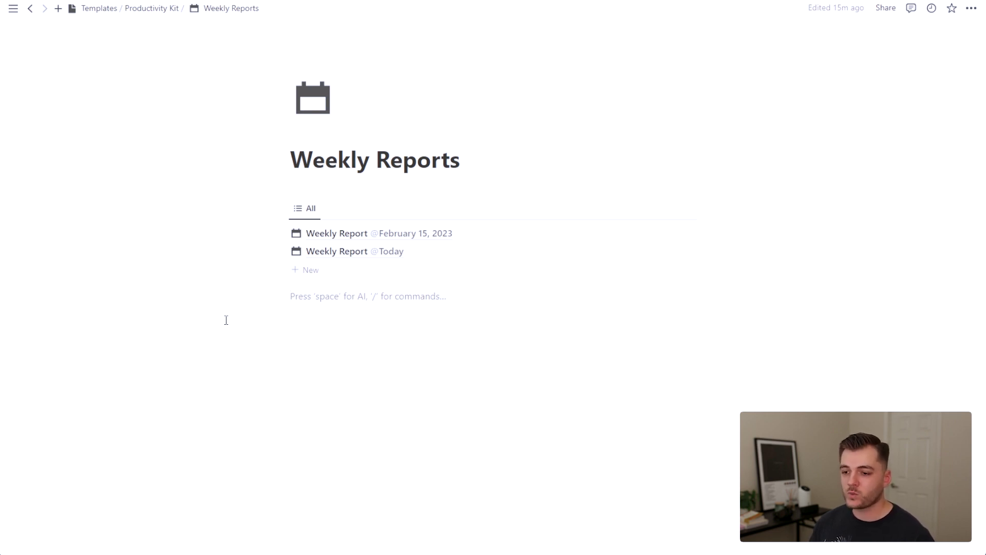
Scroll through the report's completed and overdue tasks, reflection and goals sections.
scroll(740, 294, "down", 2)
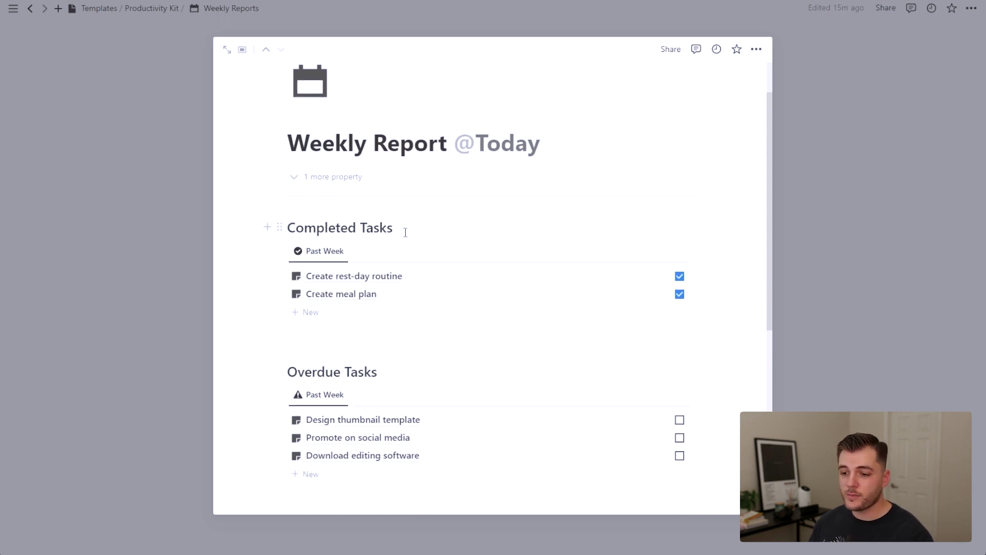
scroll(405, 232, "down", 3)
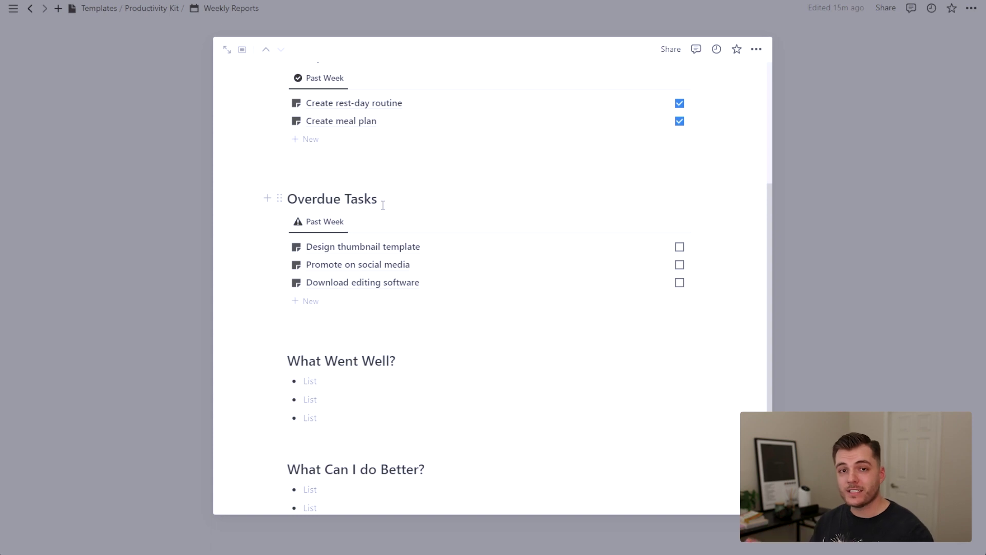
scroll(518, 251, "down", 2)
scroll(520, 253, "down", 2)
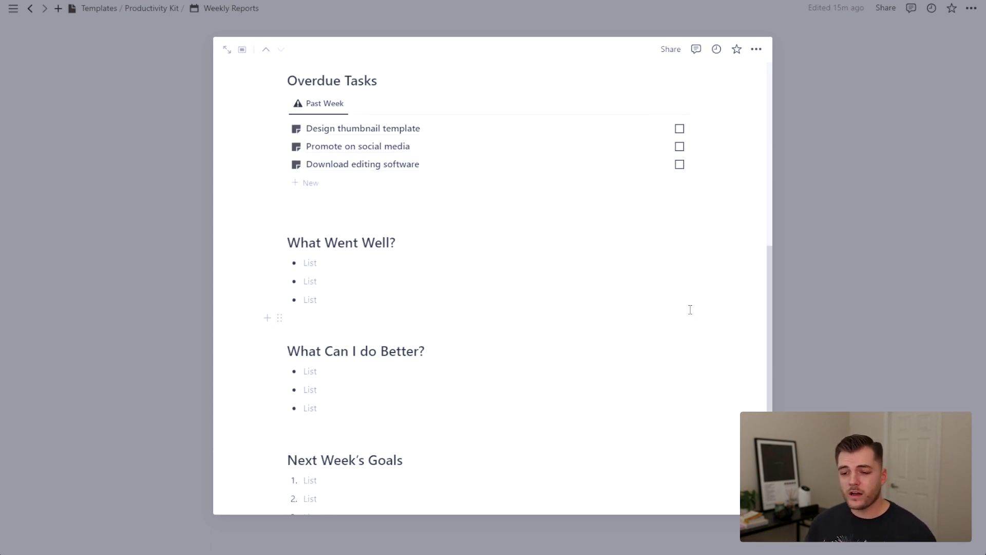
scroll(687, 313, "down", 2)
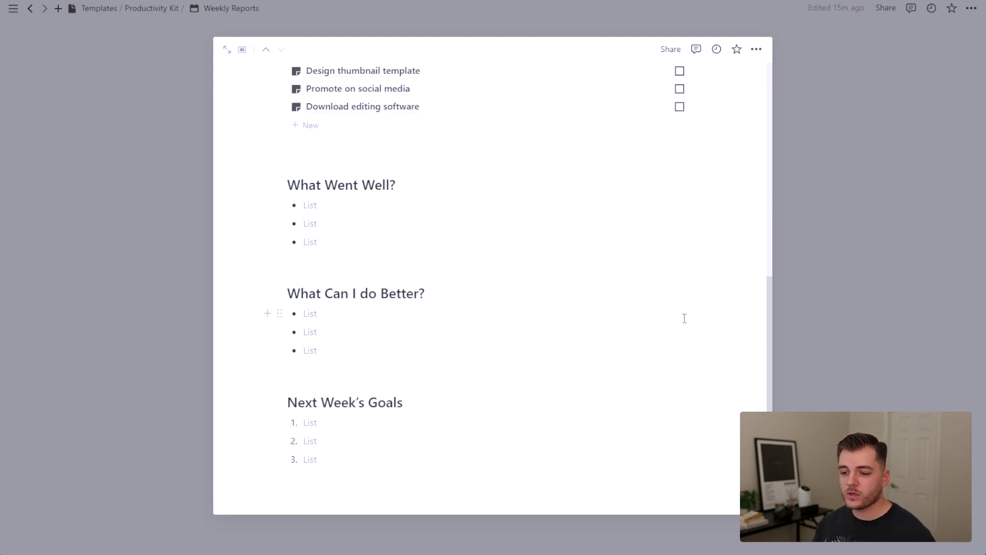
scroll(698, 272, "up", 10)
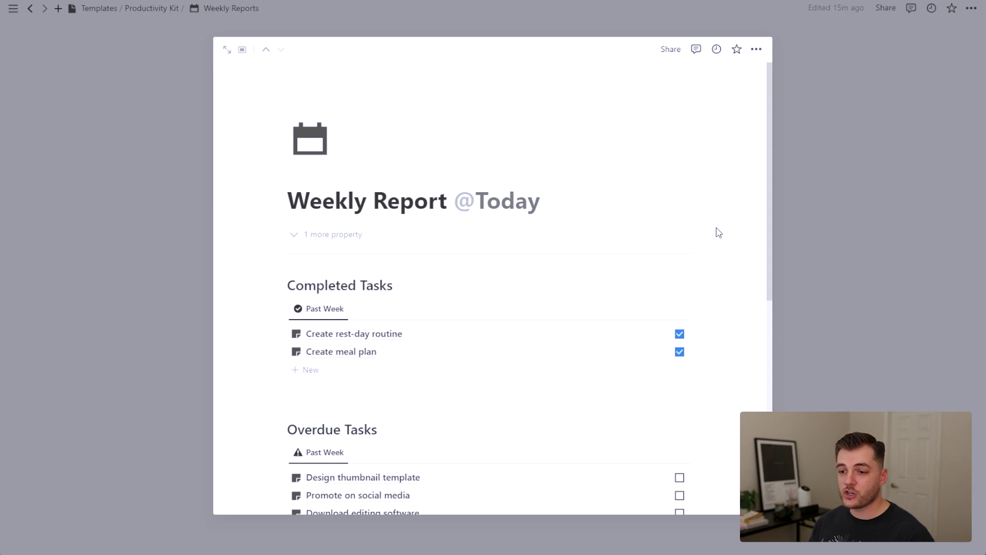
scroll(718, 233, "down", 3)
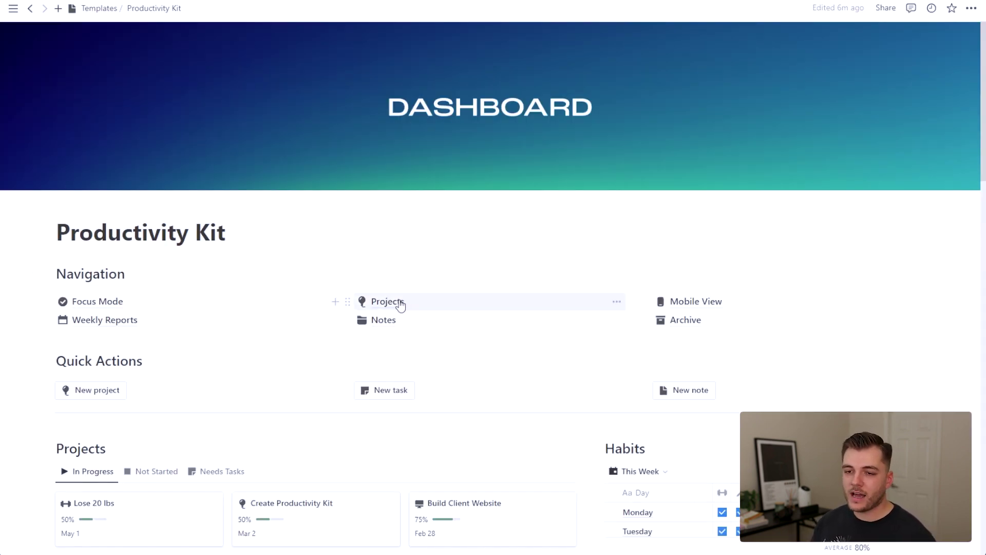
Open the Projects page and scroll through its project list.
left_click(398, 302)
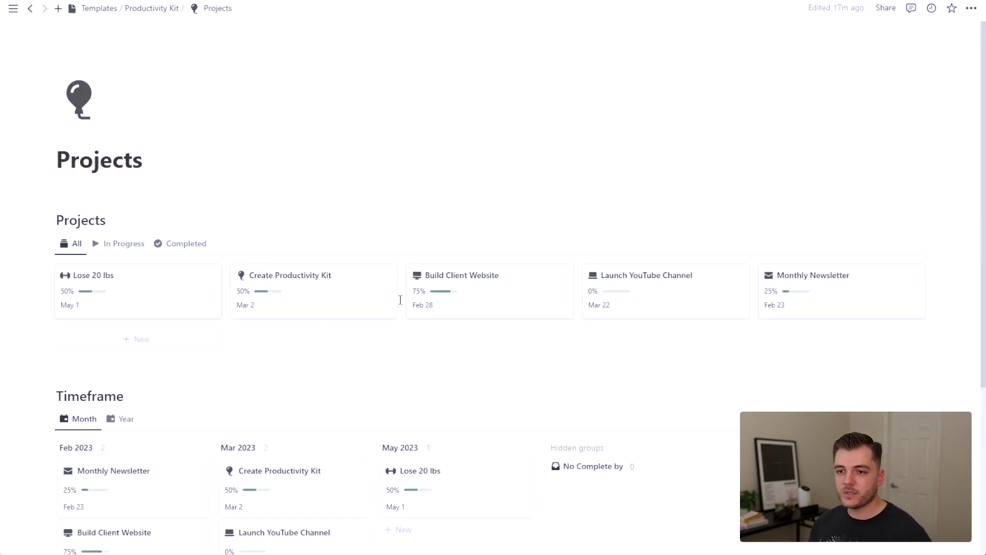
scroll(498, 335, "down", 1)
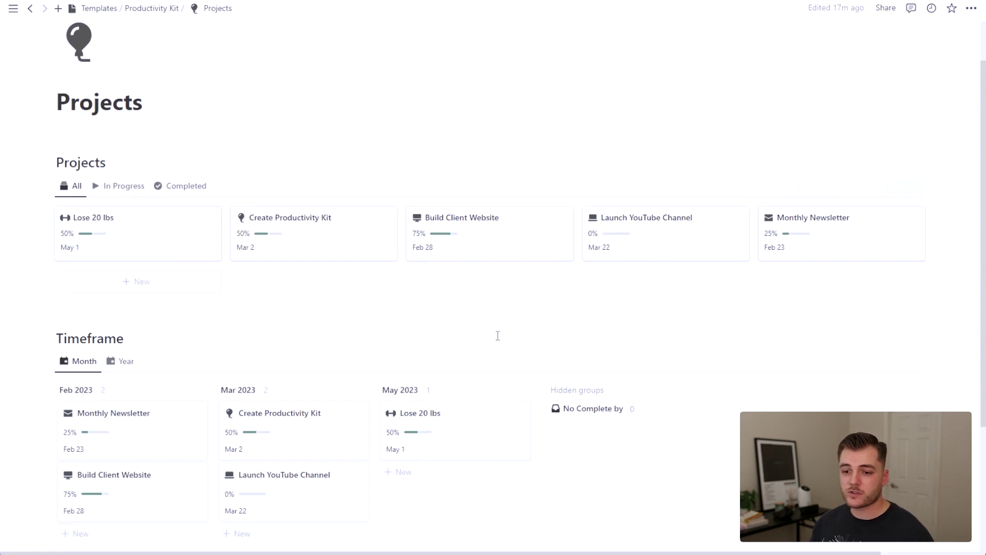
scroll(498, 339, "down", 1)
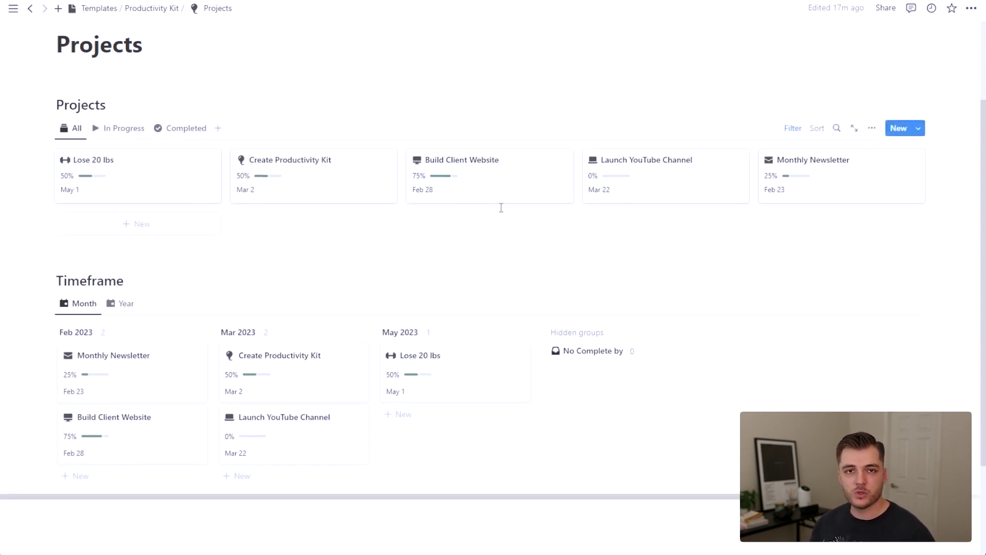
Return to the dashboard and browse the Notes page's five notes grouped by tag.
left_click(167, 21)
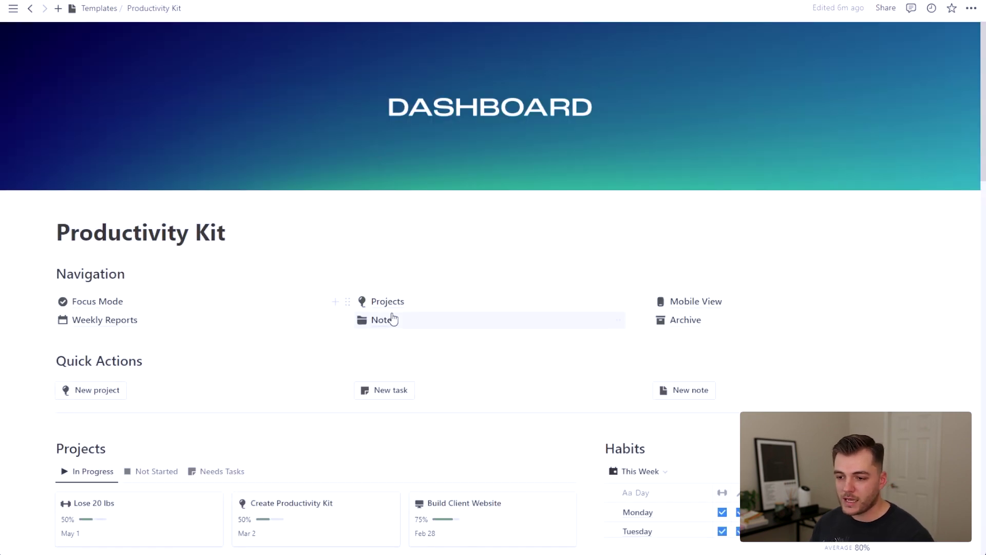
left_click(392, 319)
scroll(402, 333, "down", 2)
scroll(402, 333, "down", 1)
scroll(402, 333, "down", 2)
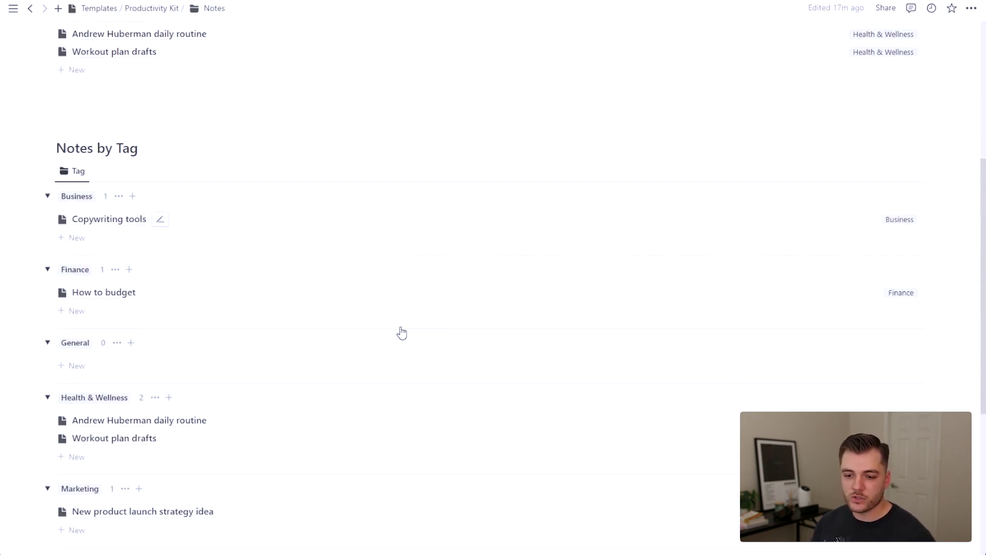
scroll(401, 327, "up", 5)
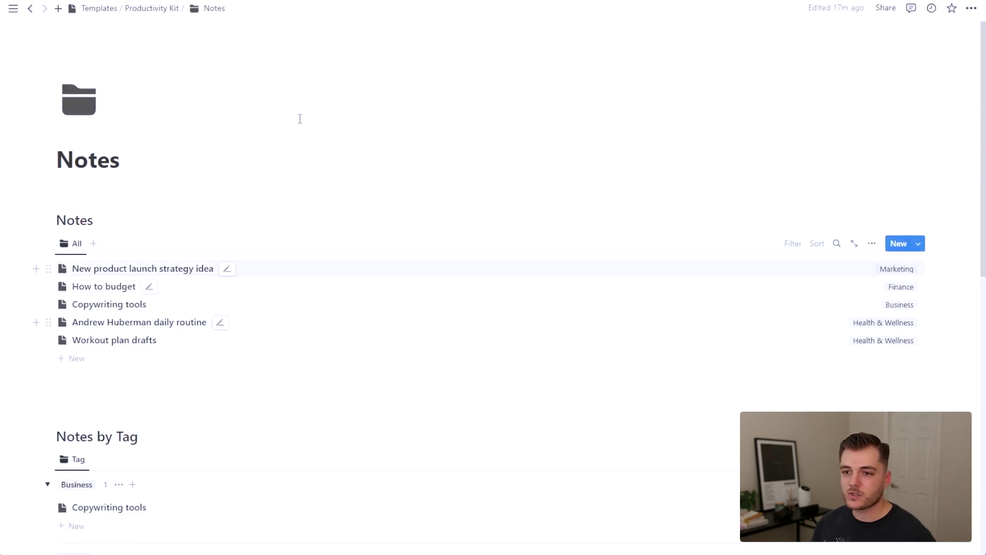
Open the Archive page, scroll its archived Tasks table, then go back to the dashboard.
left_click(143, 9)
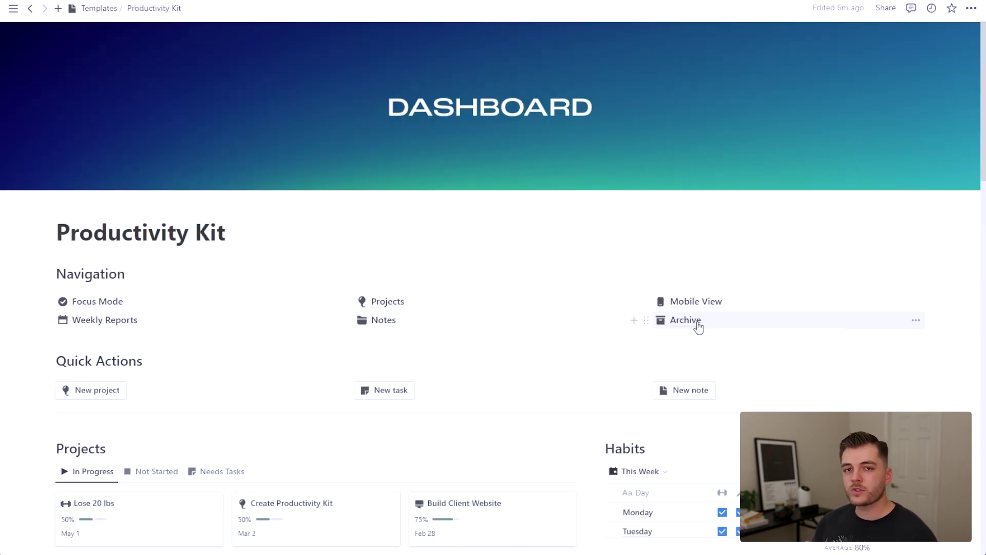
left_click(698, 326)
scroll(697, 322, "down", 2)
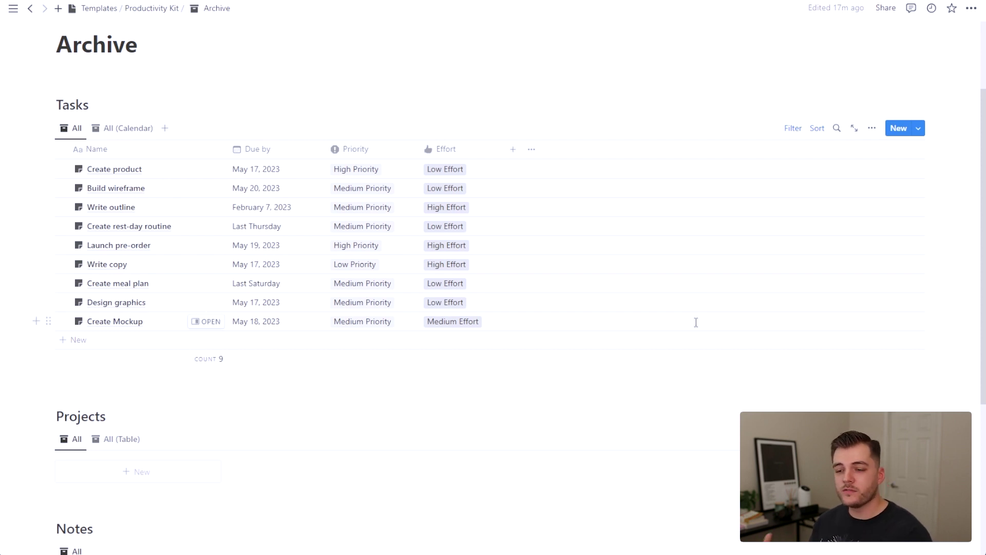
mouse_move(115, 312)
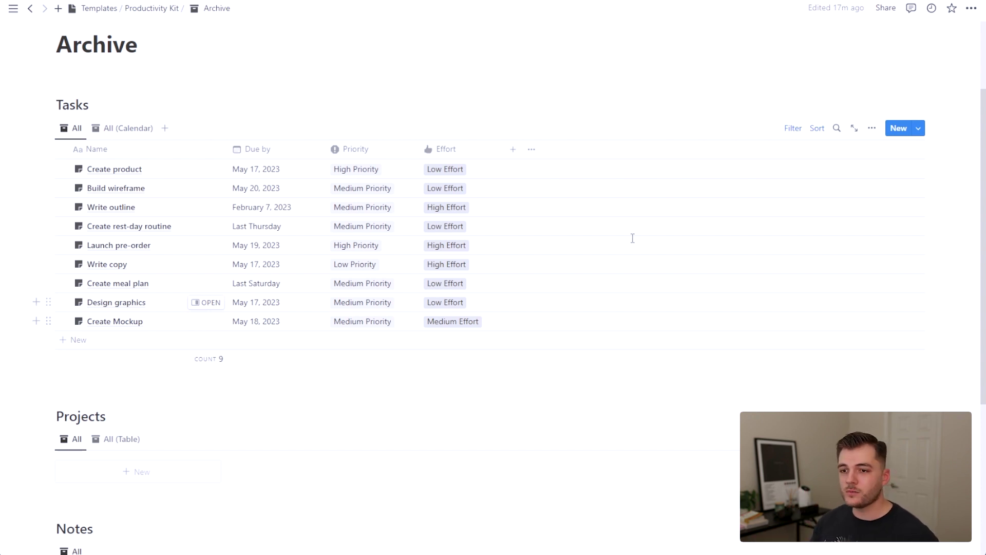
key("alt+Left")
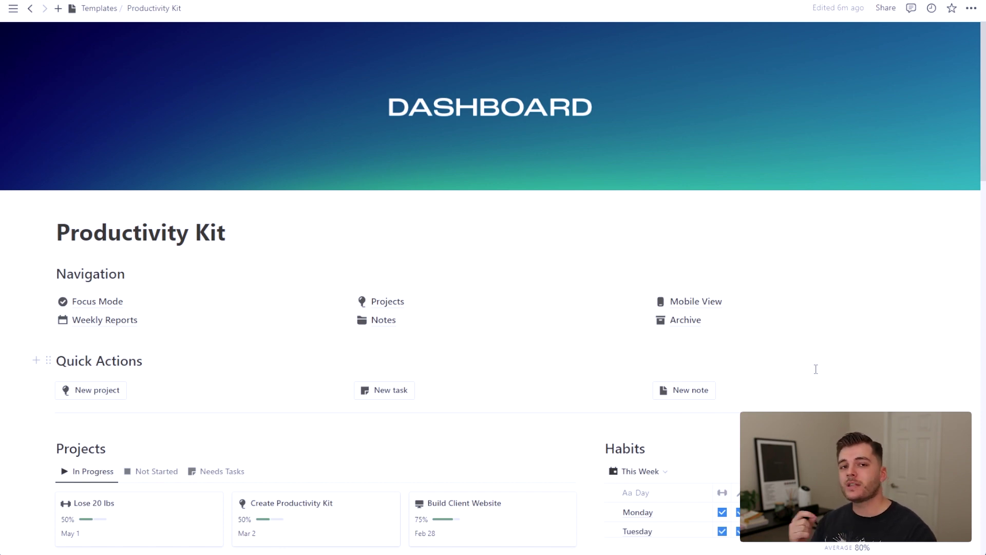
scroll(816, 369, "down", 3)
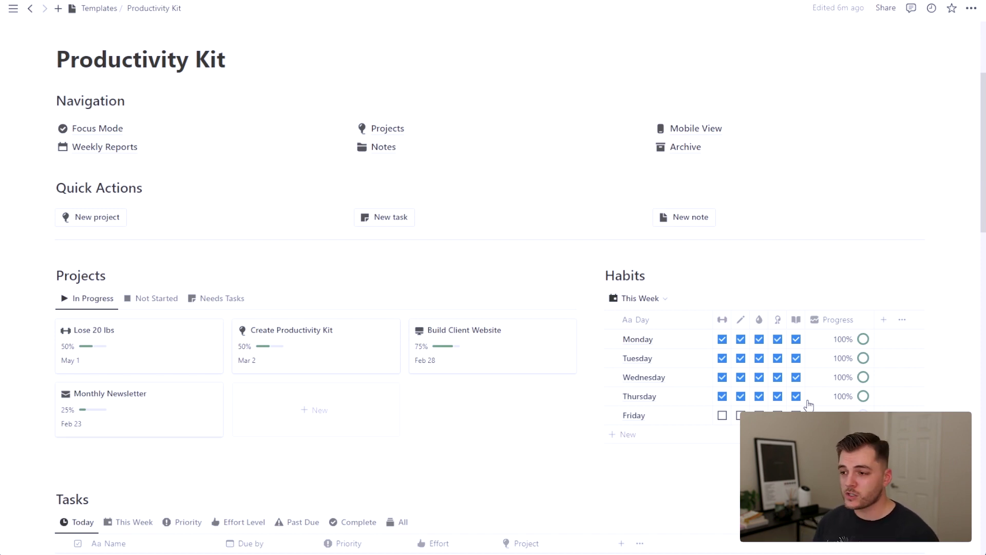
scroll(809, 405, "up", 2)
scroll(682, 348, "down", 5)
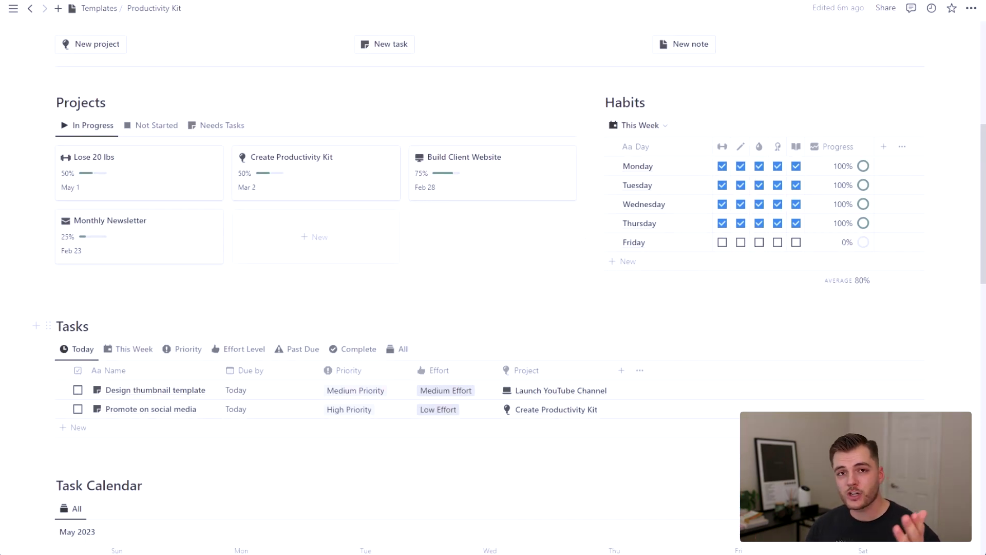
scroll(477, 326, "down", 5)
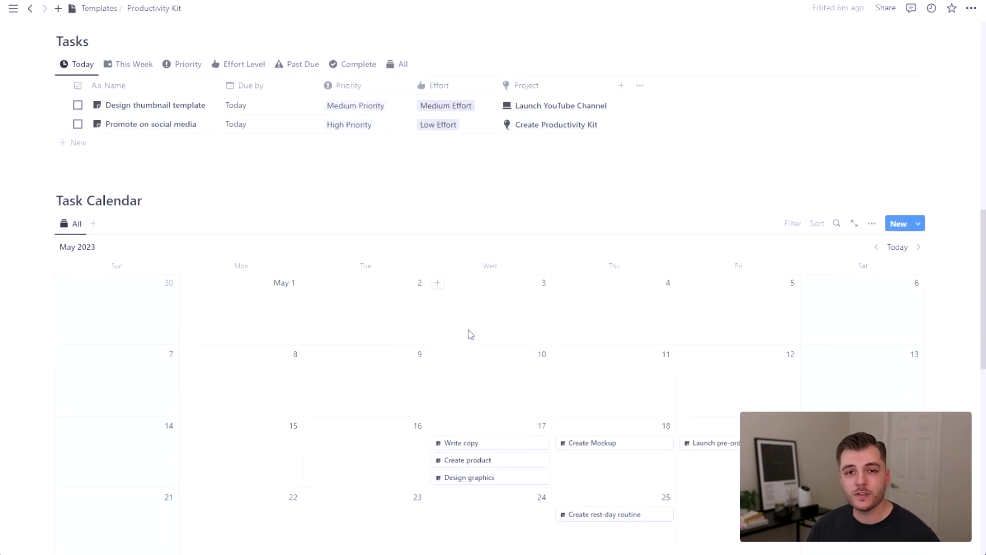